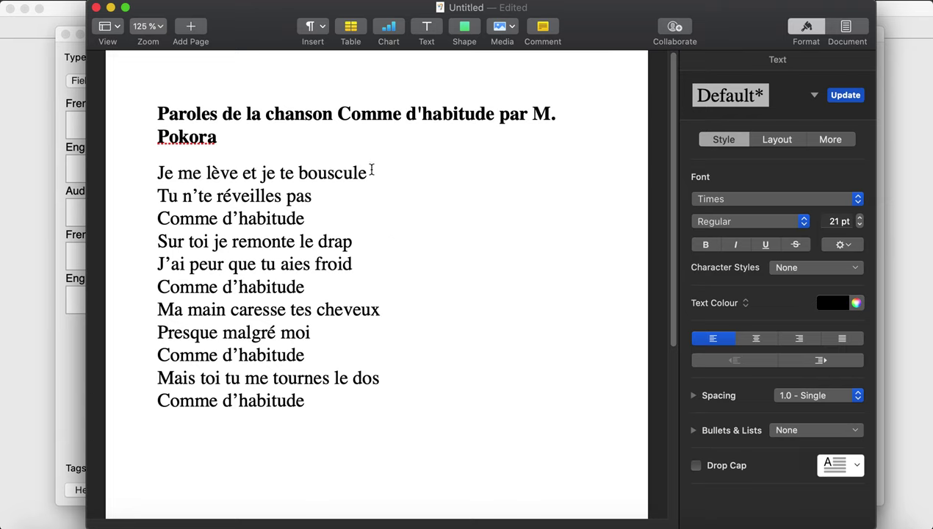
Copy the lyric line "Je me lève et je te bouscule" from the Pages document into the French field of the new Anki note
{"action": "left_click_drag", "start_coordinate": [372, 170], "coordinate": [151, 163]}
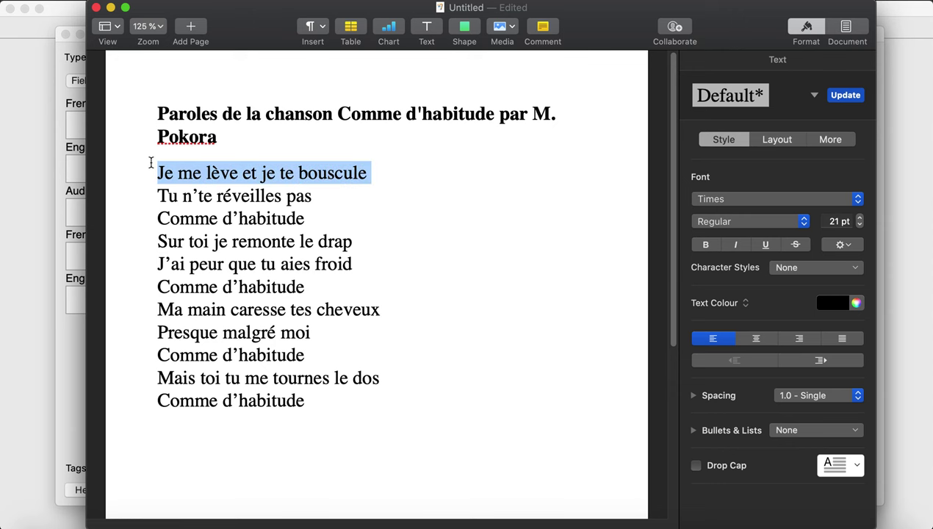
{"action": "key", "text": "super+Tab"}
{"action": "key", "text": "super+Tab"}
{"action": "key", "text": "super+Tab"}
{"action": "key", "text": "super+Tab"}
{"action": "key", "text": "super+Tab"}
{"action": "key", "text": "super+Tab"}
{"action": "left_click", "coordinate": [84, 138]}
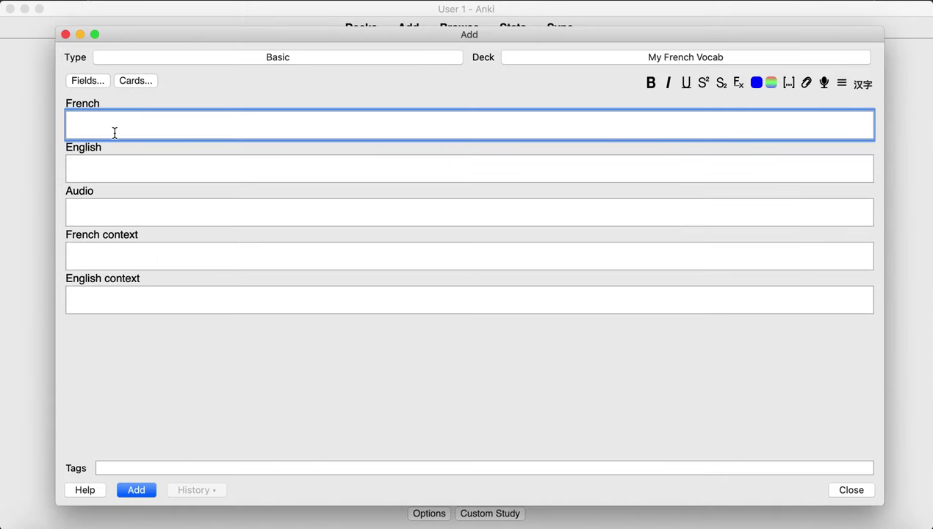
{"action": "type", "text": "Je me lève et je te bouscule"}
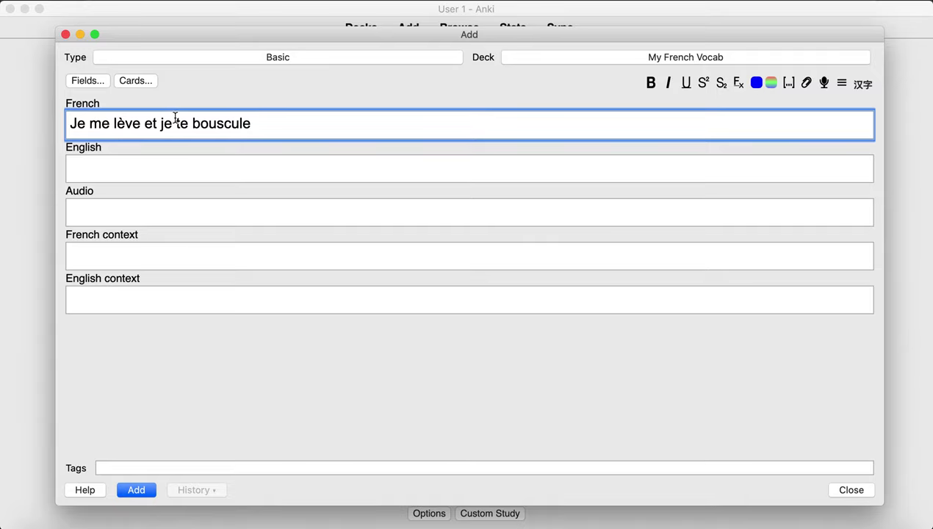
Make "Je me lève" bold in the French field
{"action": "left_click", "coordinate": [142, 257]}
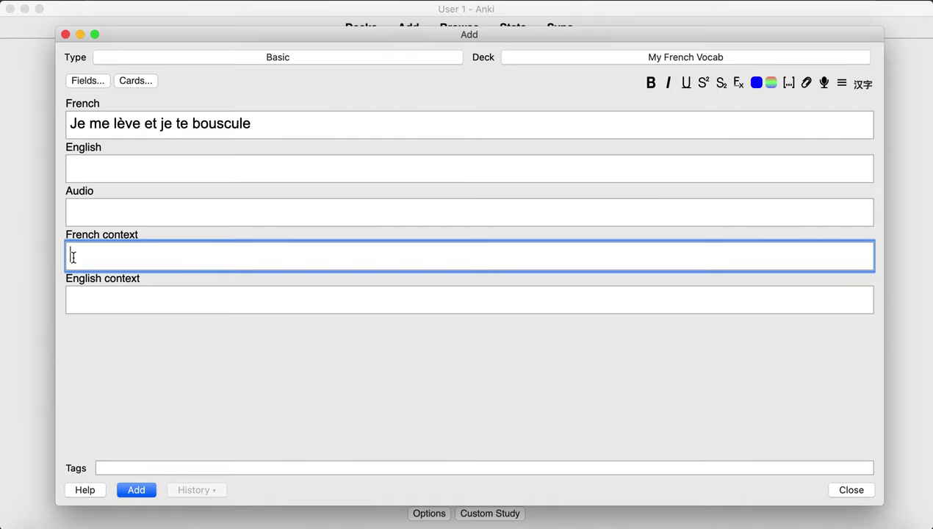
{"action": "triple_click", "coordinate": [129, 121]}
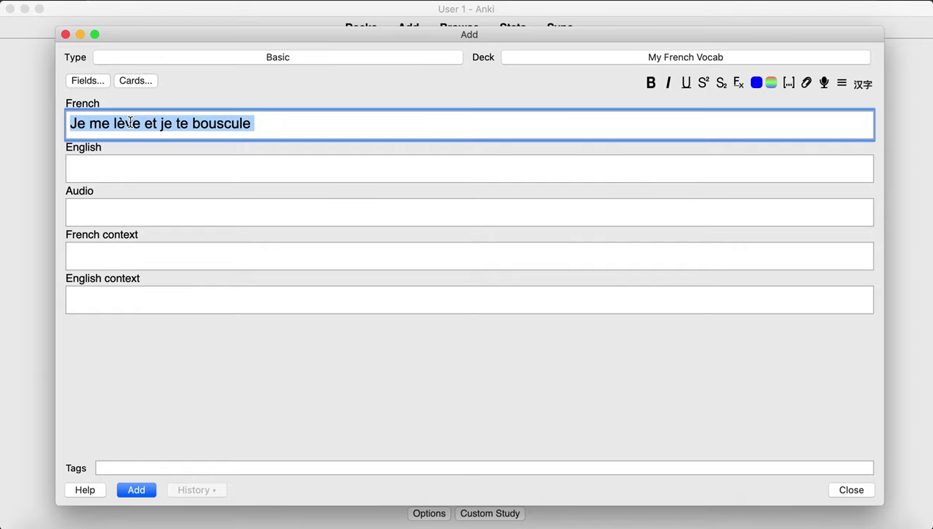
{"action": "left_click", "coordinate": [141, 124]}
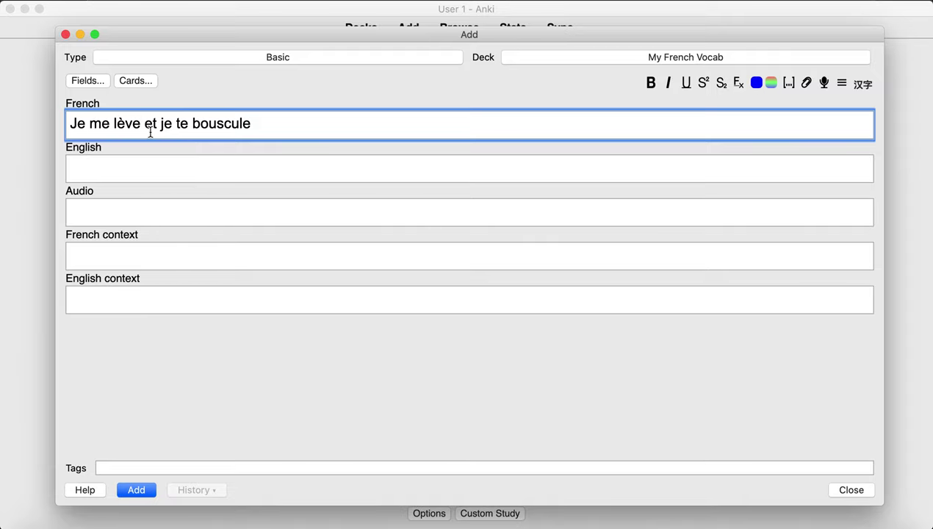
{"action": "left_click_drag", "start_coordinate": [140, 125], "coordinate": [66, 127]}
{"action": "key", "text": "super+b"}
Enter the translation "I get up and I push you" in the English field
{"action": "left_click", "coordinate": [102, 161]}
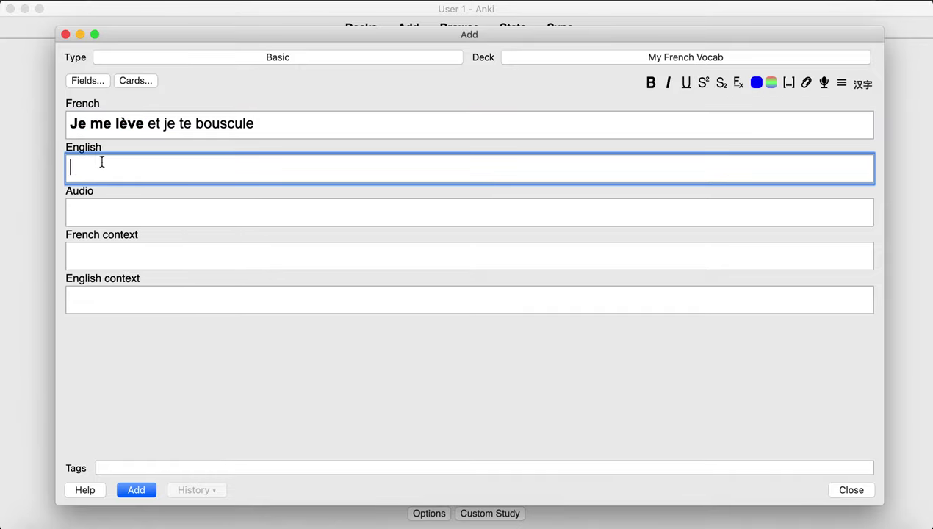
{"action": "left_click_drag", "start_coordinate": [143, 123], "coordinate": [61, 122]}
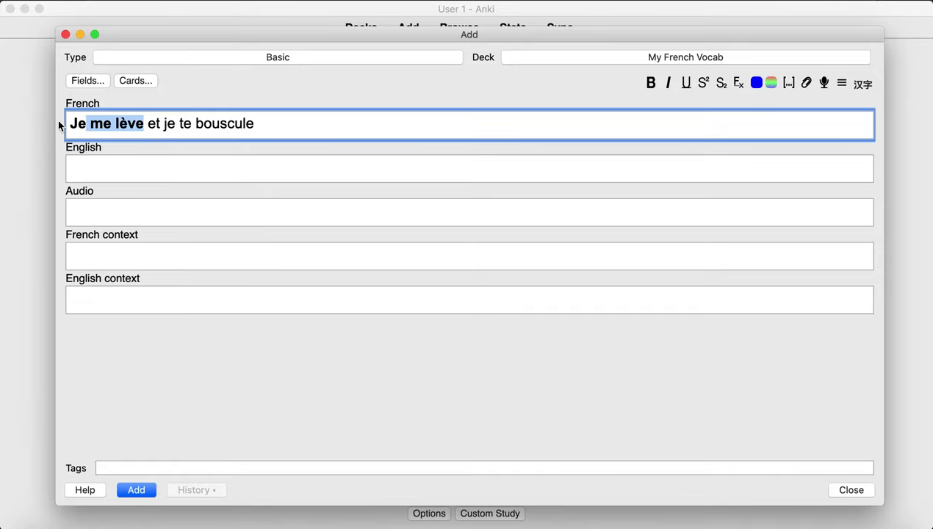
{"action": "left_click", "coordinate": [188, 165]}
{"action": "type", "text": "I get up"}
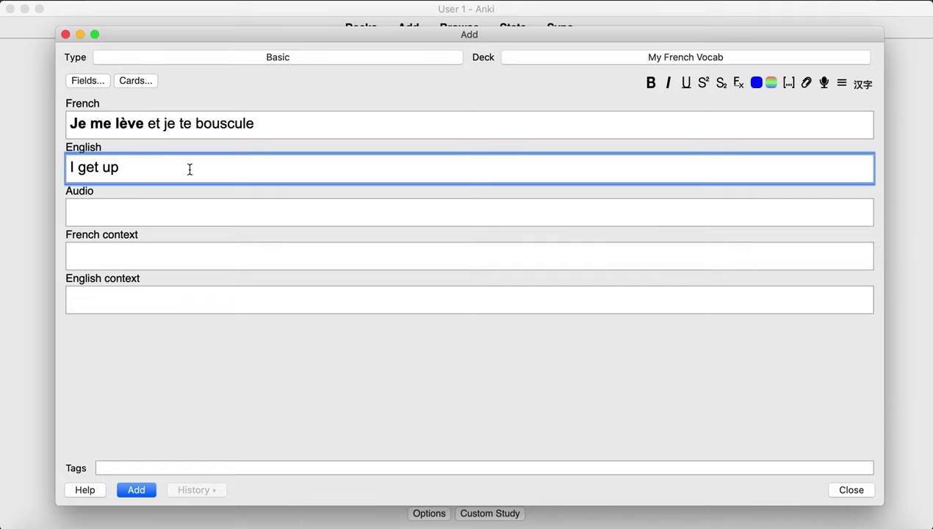
{"action": "type", "text": "and I push you"}
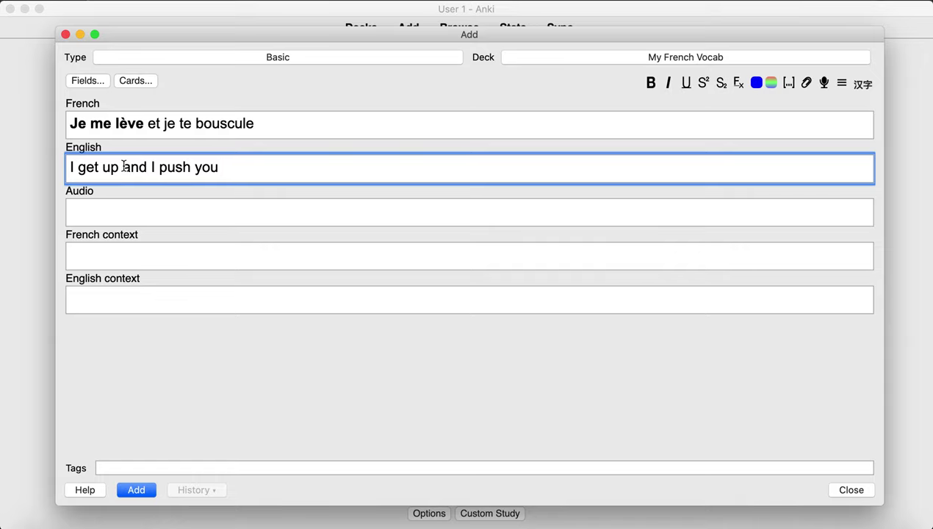
Colour the words "I get up" blue in the English field
{"action": "left_click_drag", "start_coordinate": [119, 167], "coordinate": [59, 167]}
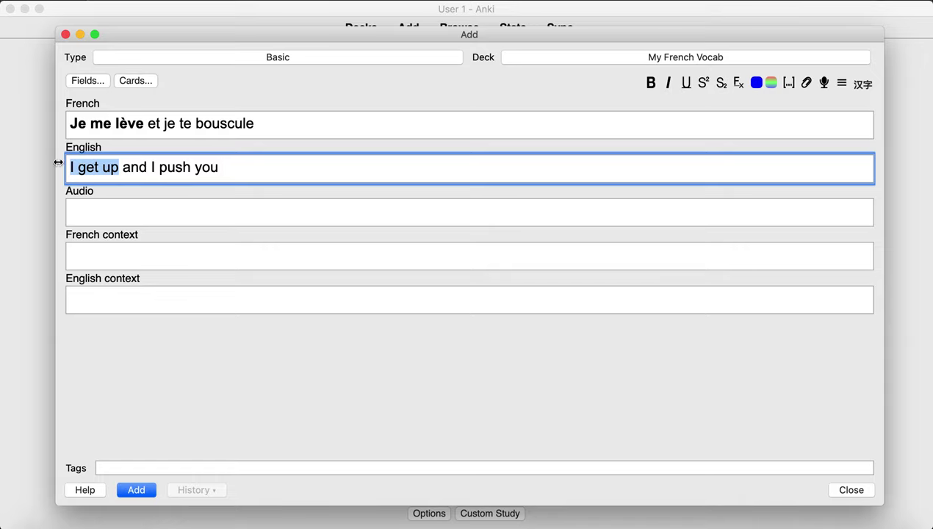
{"action": "left_click", "coordinate": [756, 84]}
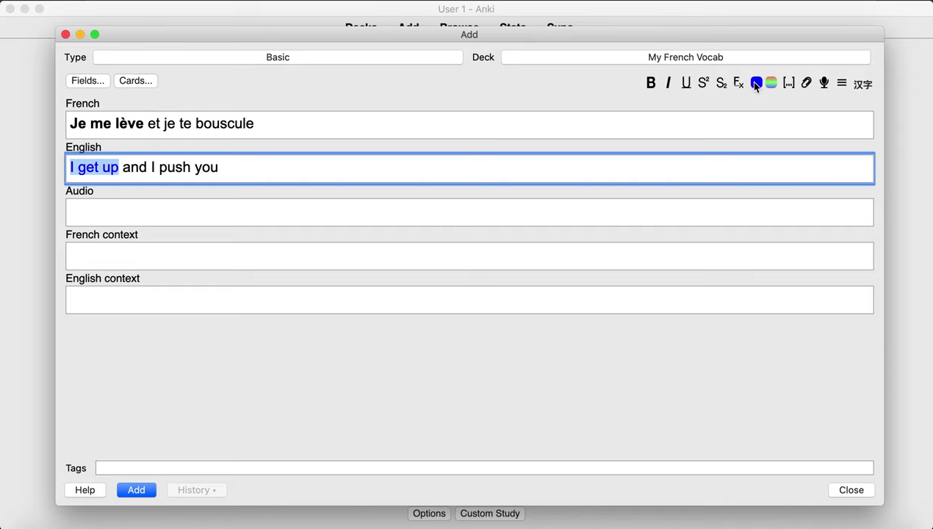
{"action": "key", "text": "super+Right"}
Record a voice clip into the Audio field and save it
{"action": "left_click", "coordinate": [143, 213]}
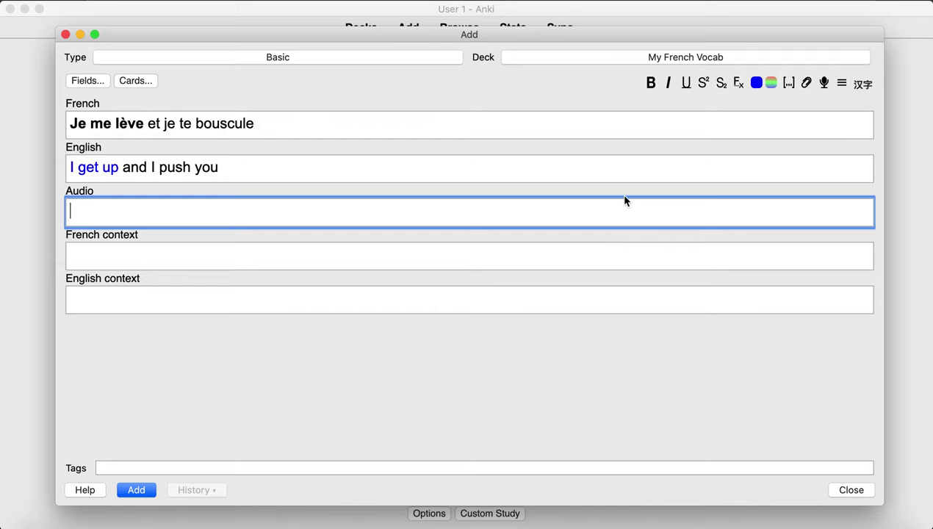
{"action": "left_click", "coordinate": [824, 85]}
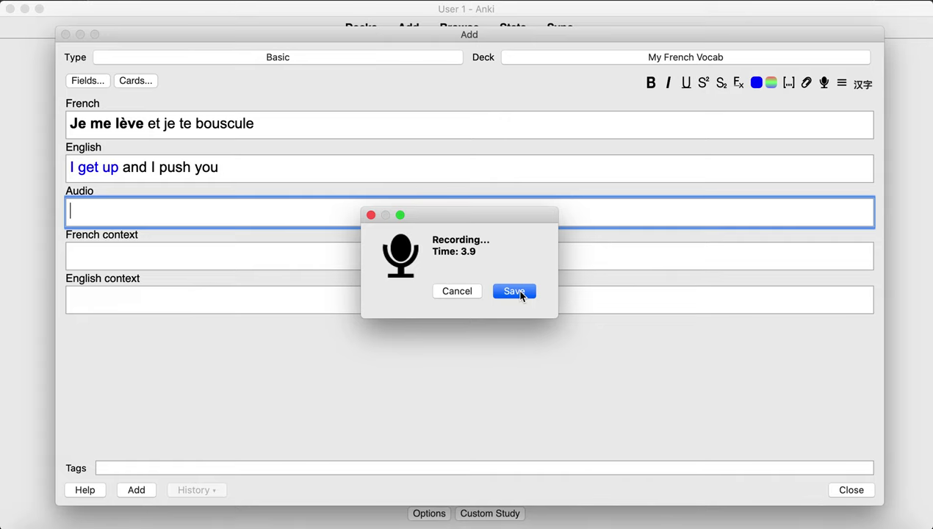
{"action": "left_click", "coordinate": [519, 292]}
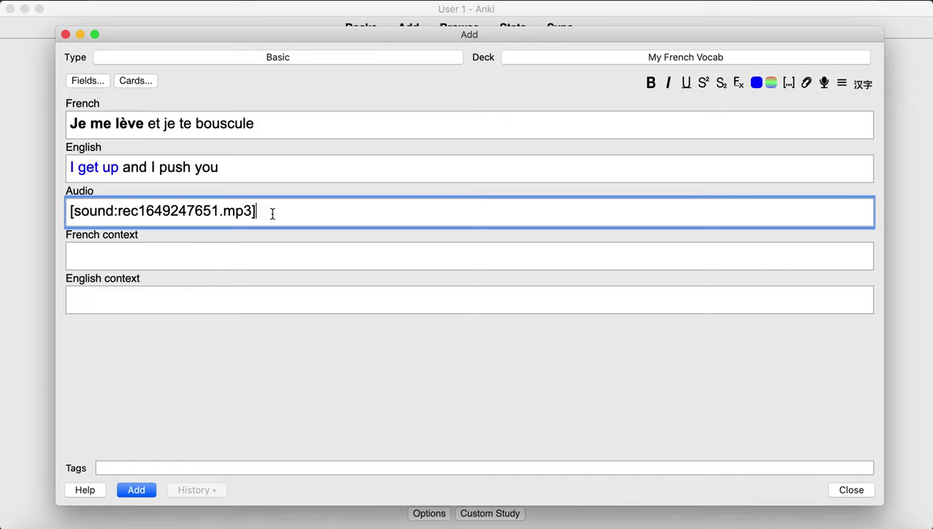
{"action": "key", "text": "super+a"}
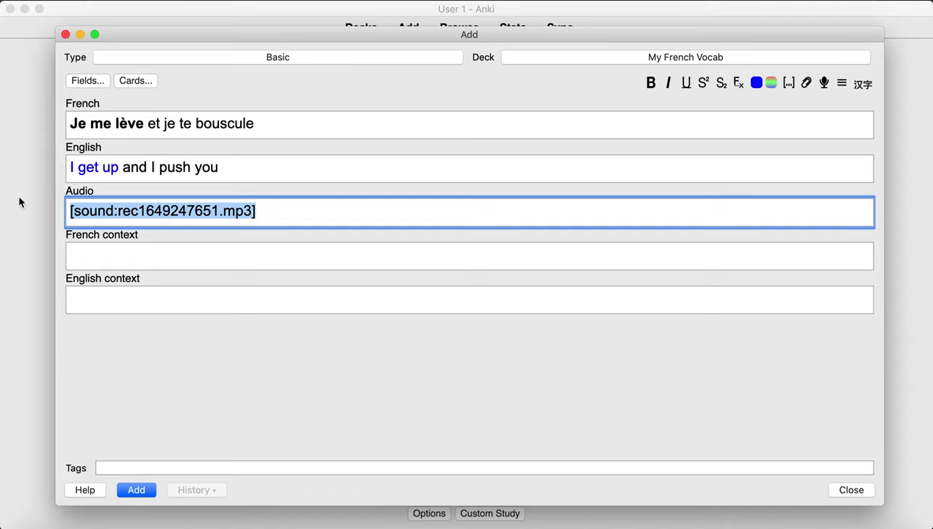
Copy the "se lever" picture from the PowerPoint presentation and paste it into the French context field of the Anki note
{"action": "left_click", "coordinate": [142, 256]}
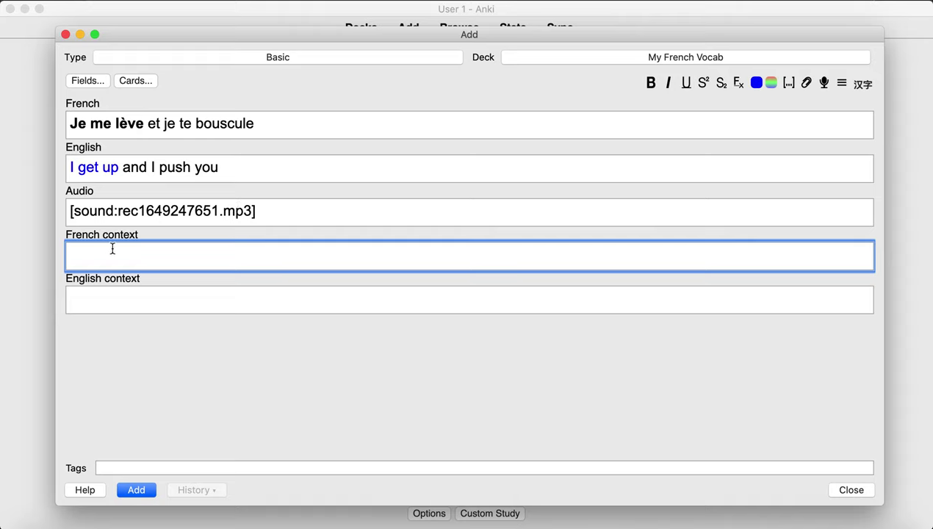
{"action": "key", "text": "super+Tab"}
{"action": "key", "text": "super+Tab"}
{"action": "key", "text": "super+Tab"}
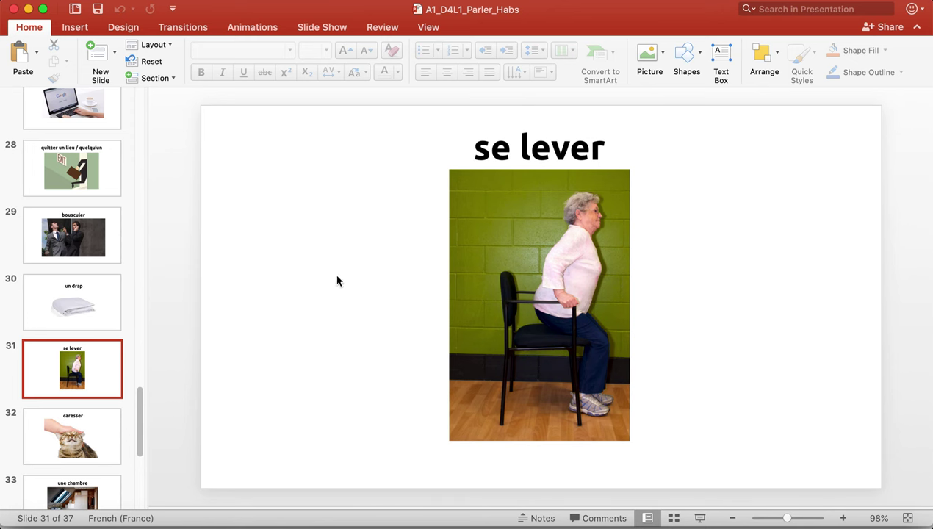
{"action": "left_click", "coordinate": [492, 282]}
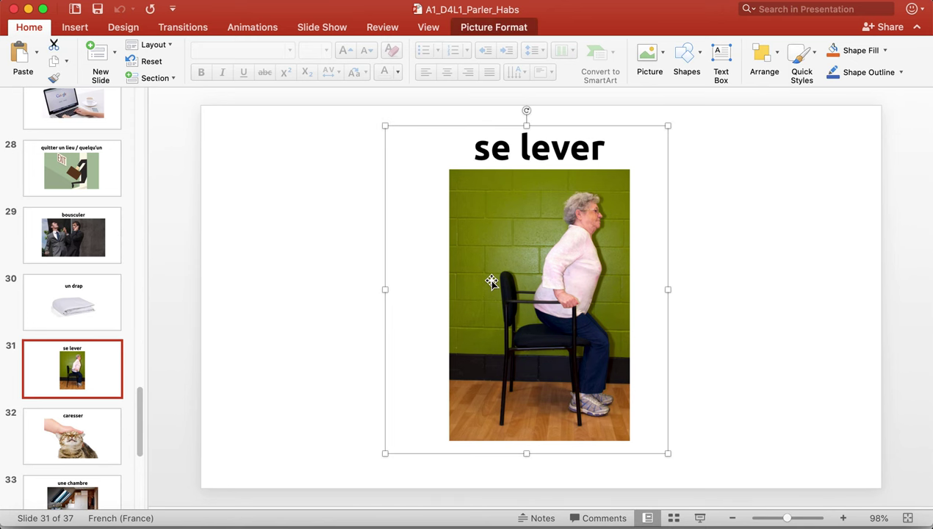
{"action": "key", "text": "super+c"}
{"action": "key", "text": "super+Tab"}
{"action": "left_click", "coordinate": [236, 247]}
{"action": "key", "text": "super+v"}
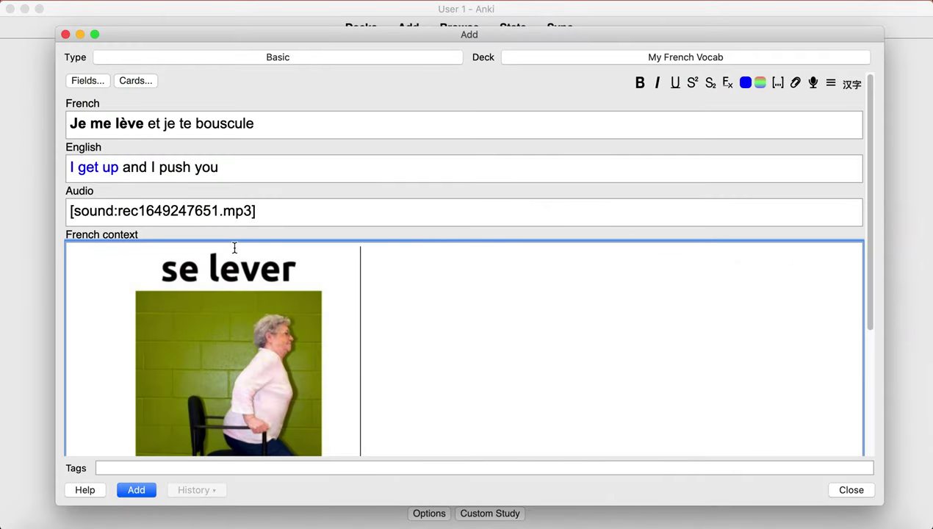
Check the filled-in fields and add the note to the My French Vocab deck
{"action": "scroll", "coordinate": [291, 286], "scroll_direction": "down", "scroll_amount": 5}
{"action": "scroll", "coordinate": [291, 287], "scroll_direction": "up", "scroll_amount": 5}
{"action": "left_click", "coordinate": [241, 212]}
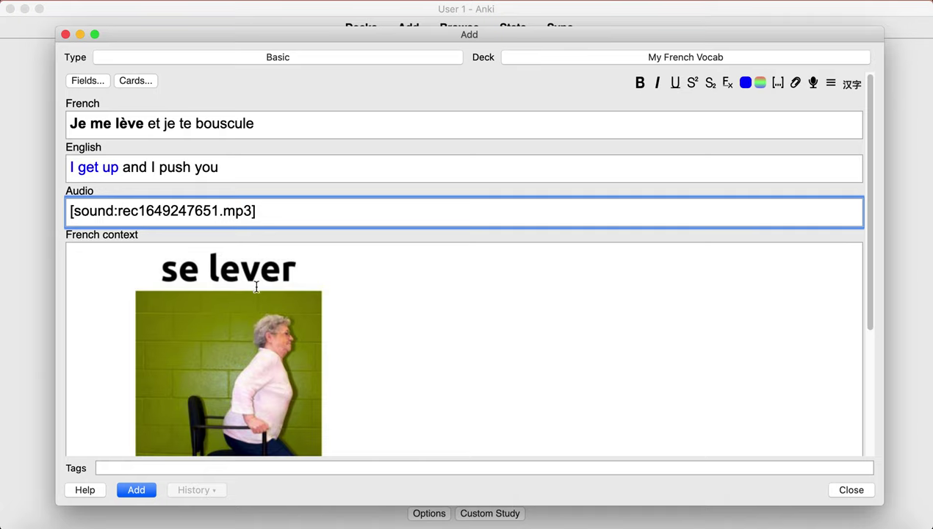
{"action": "scroll", "coordinate": [264, 294], "scroll_direction": "down", "scroll_amount": 5}
{"action": "scroll", "coordinate": [272, 297], "scroll_direction": "up", "scroll_amount": 5}
{"action": "scroll", "coordinate": [253, 214], "scroll_direction": "down", "scroll_amount": 5}
{"action": "scroll", "coordinate": [259, 231], "scroll_direction": "up", "scroll_amount": 5}
{"action": "left_click", "coordinate": [129, 487]}
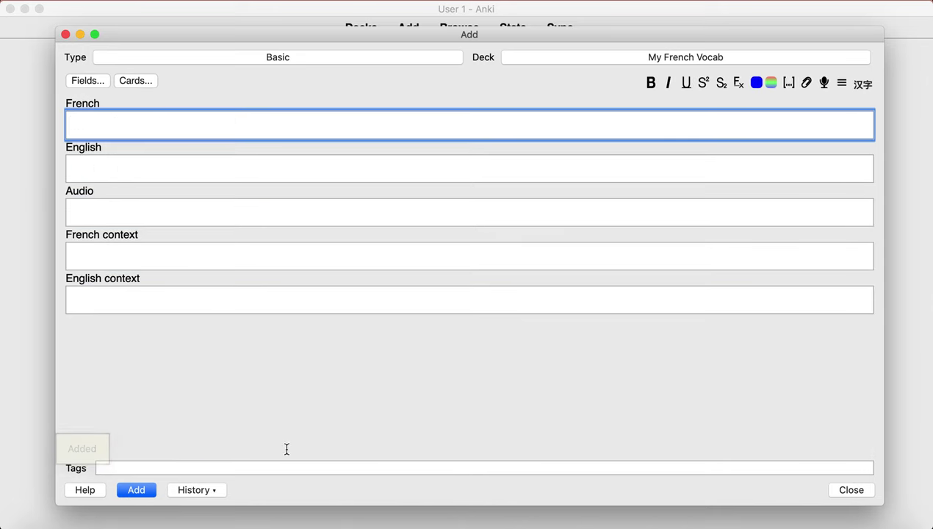
Close the note entry window and study the first card of the My French Vocab deck
{"action": "left_click", "coordinate": [852, 492]}
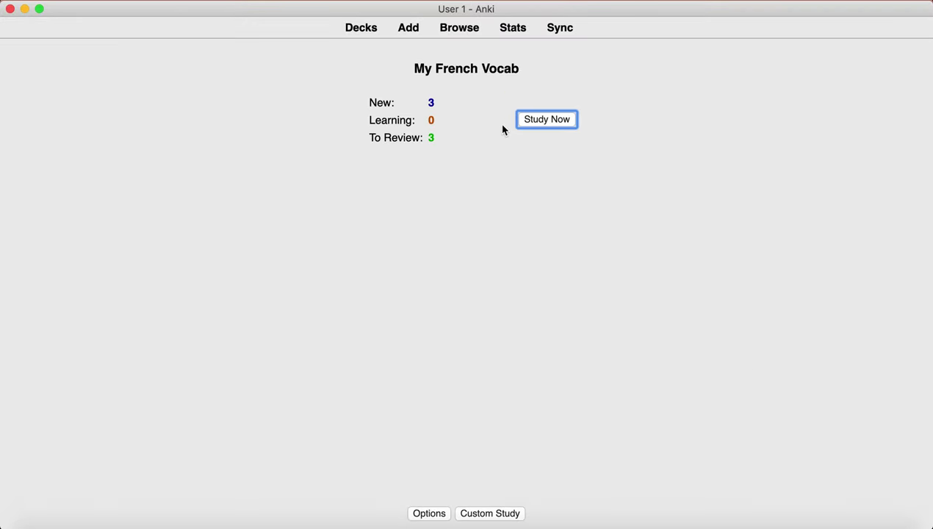
{"action": "left_click", "coordinate": [539, 127]}
{"action": "left_click", "coordinate": [483, 506]}
{"action": "left_click", "coordinate": [437, 508]}
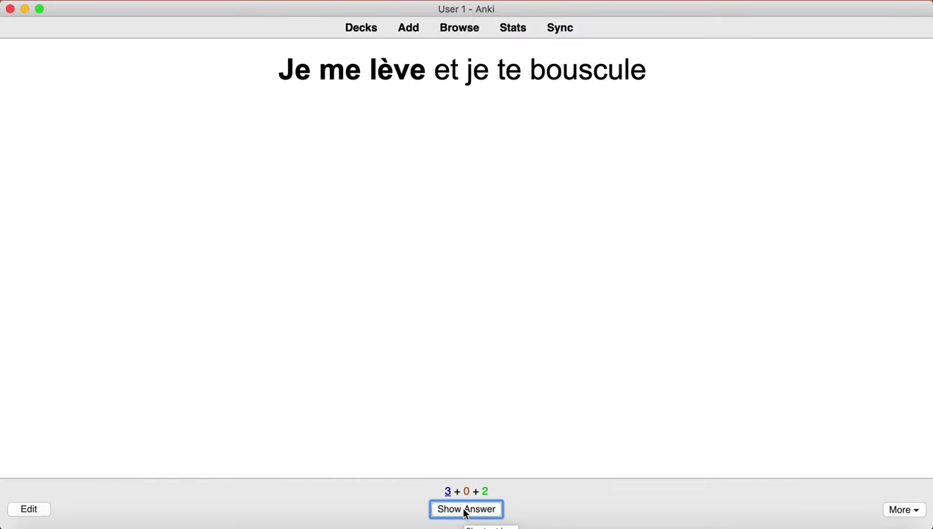
Reveal the answer of the "Je me lève et je te bouscule" card, look over its content and rate it Good
{"action": "left_click", "coordinate": [464, 509]}
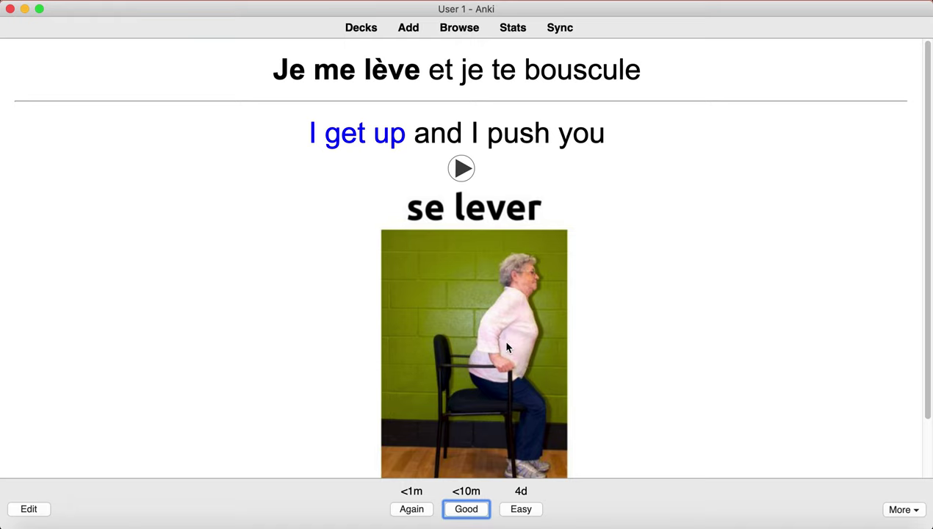
{"action": "left_click_drag", "start_coordinate": [272, 71], "coordinate": [679, 78]}
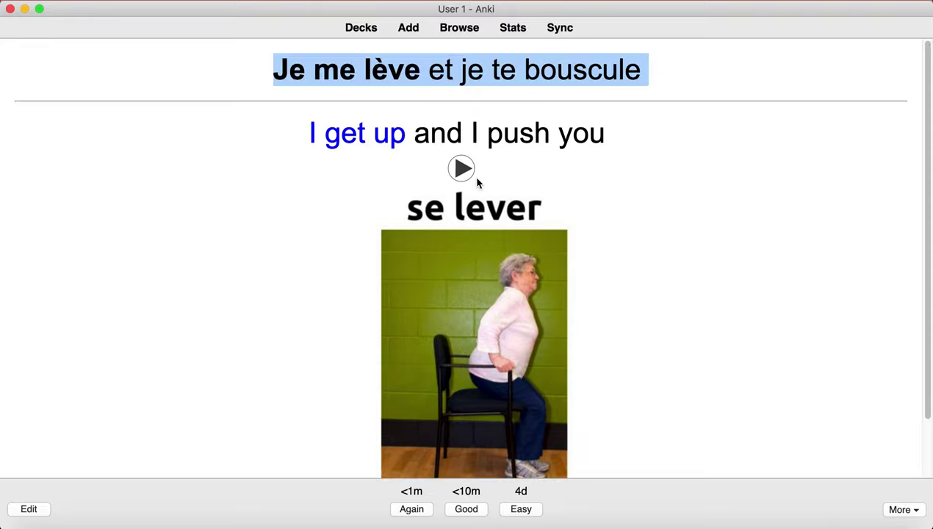
{"action": "scroll", "coordinate": [504, 369], "scroll_direction": "down", "scroll_amount": 2}
{"action": "scroll", "coordinate": [460, 214], "scroll_direction": "up", "scroll_amount": 2}
{"action": "left_click", "coordinate": [475, 509]}
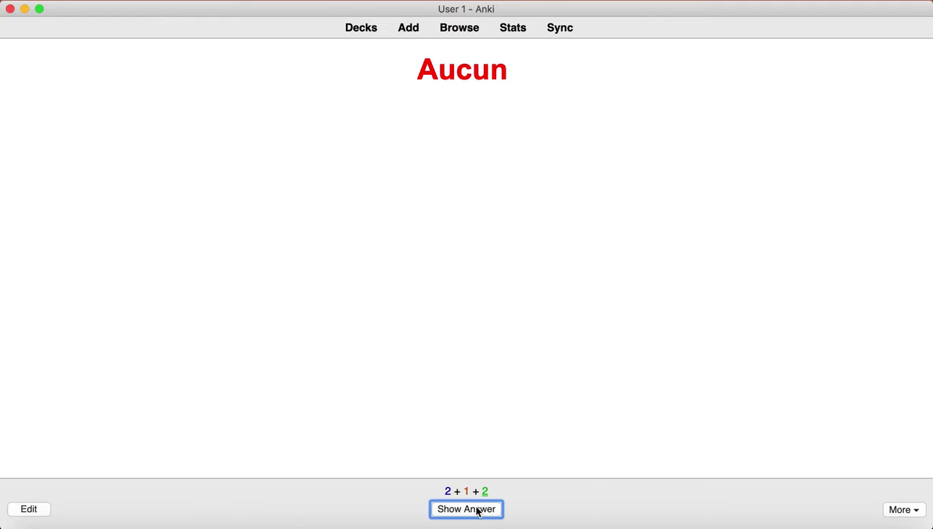
Reveal and rate the cards "Aucun", "I get up and I push you" and "None / nothing", rating the "I get up" card Good
{"action": "left_click", "coordinate": [477, 509]}
{"action": "left_click", "coordinate": [456, 509]}
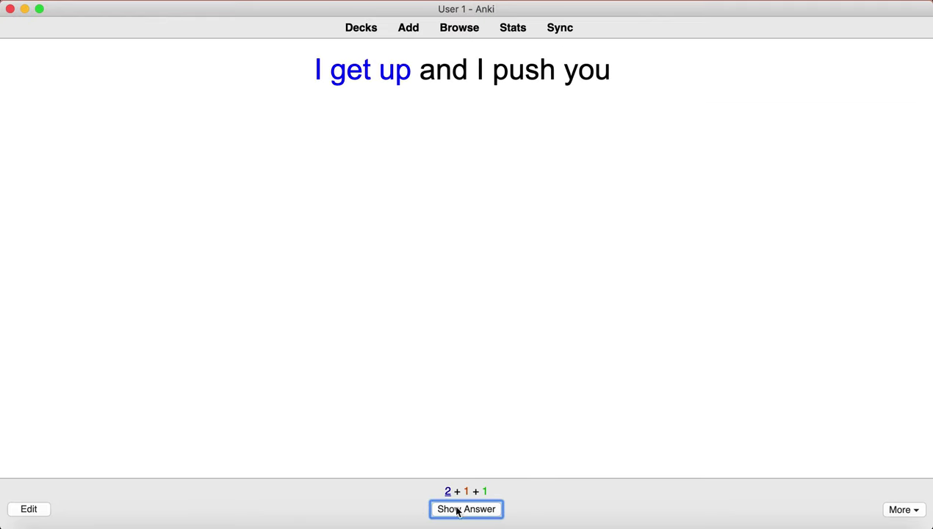
{"action": "left_click", "coordinate": [459, 513]}
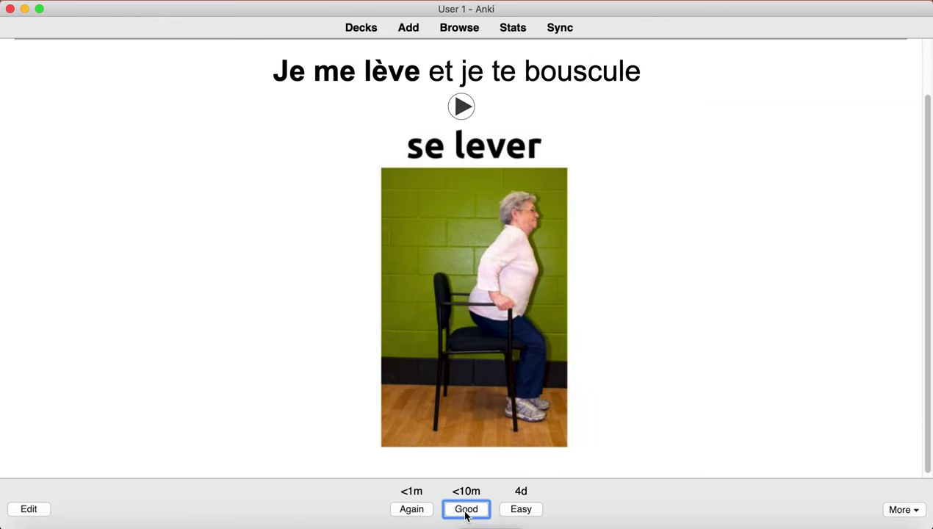
{"action": "left_click", "coordinate": [468, 512]}
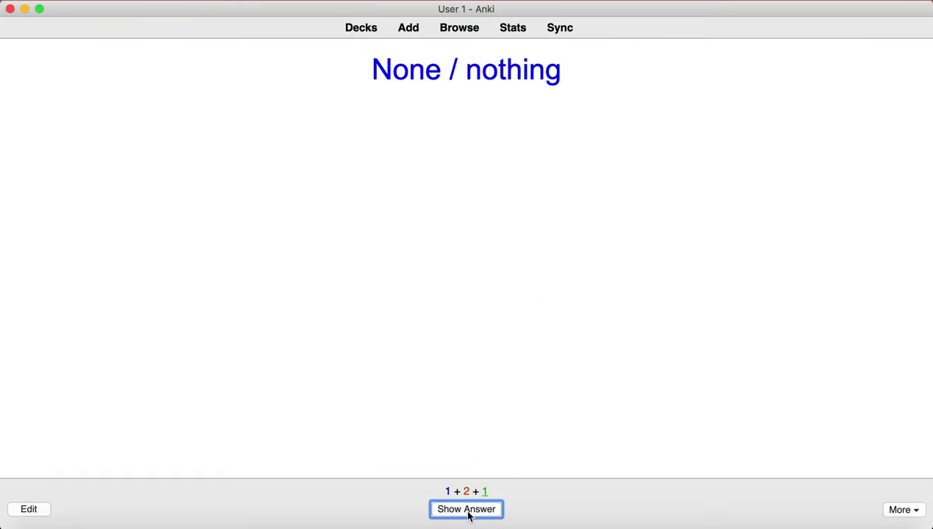
{"action": "left_click", "coordinate": [468, 514]}
{"action": "left_click", "coordinate": [468, 513]}
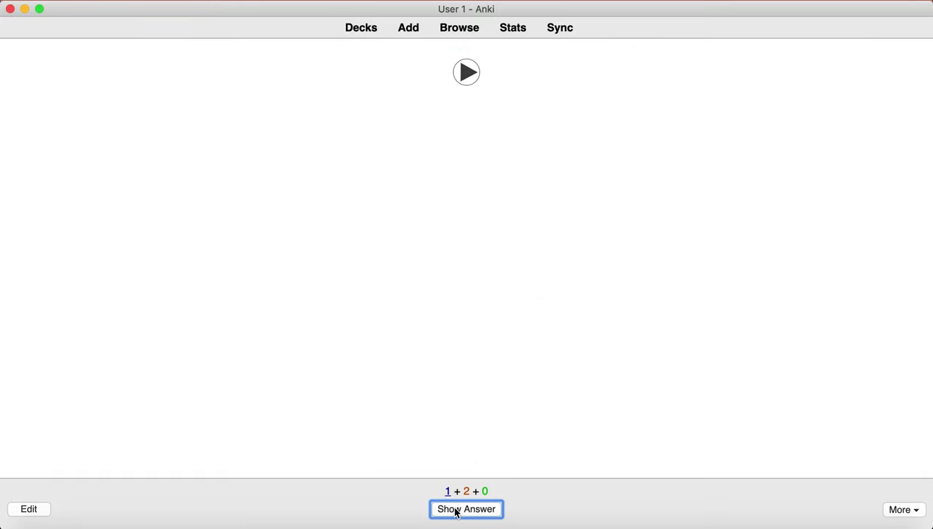